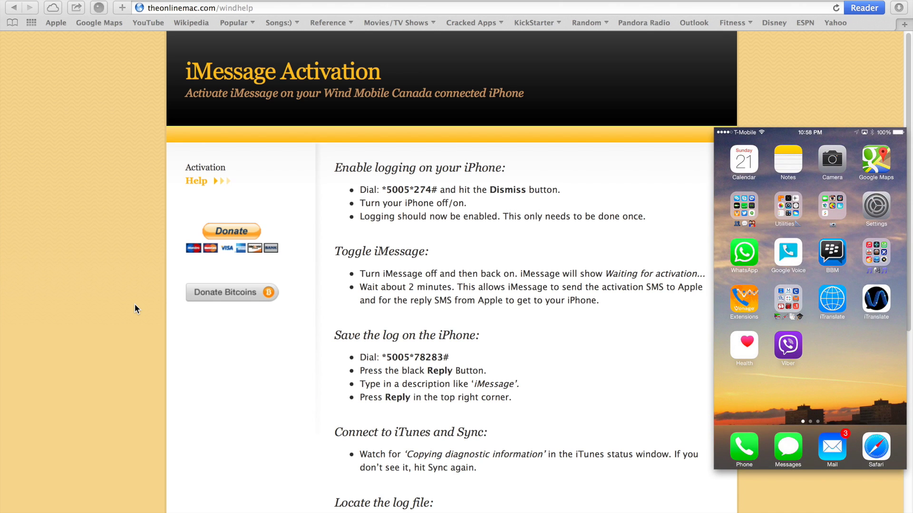
Review the help page's logging, iMessage toggle, log saving and iTunes sync instructions alongside the iPhone screen mirrored in AirServer.
click(136, 216)
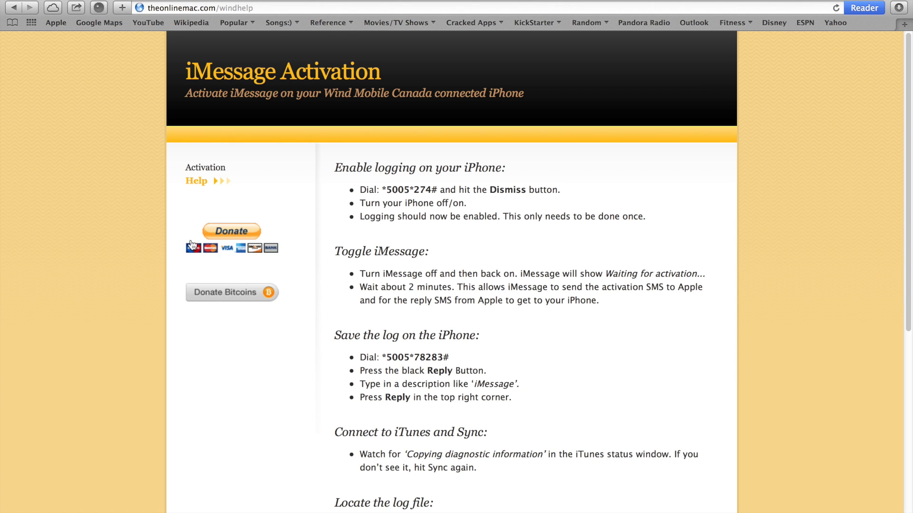
click(602, 509)
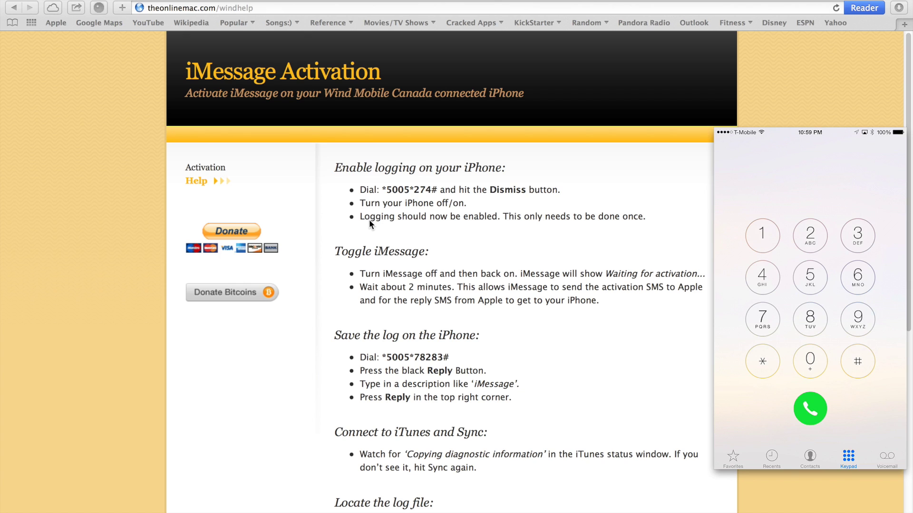
scroll(315, 297, down, 2)
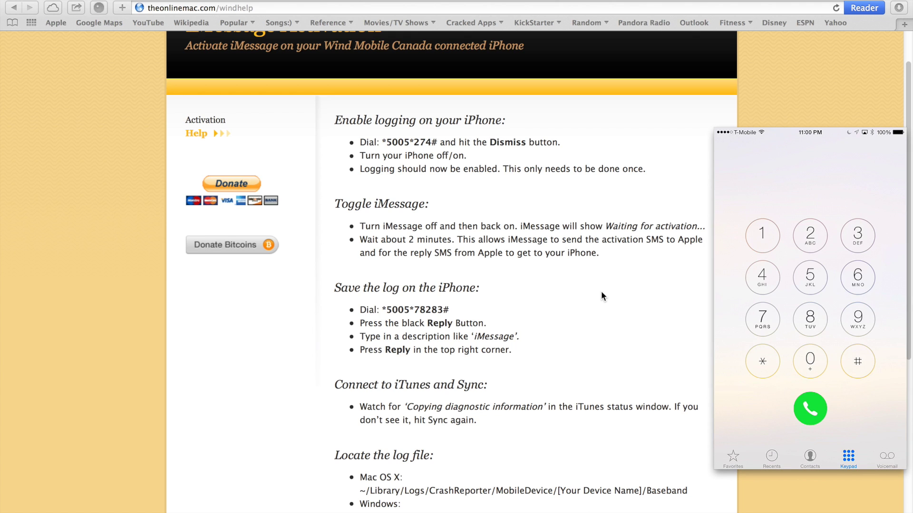
scroll(602, 292, down, 2)
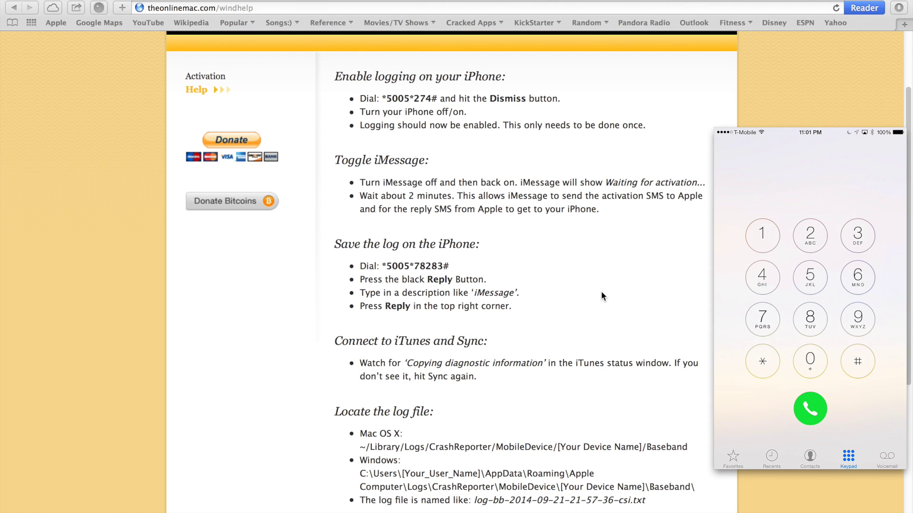
mouse_move(389, 511)
click(425, 375)
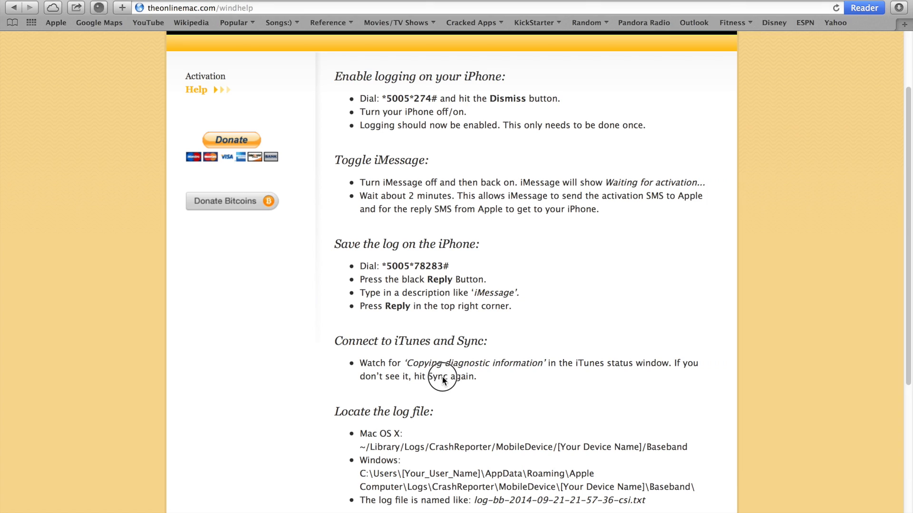
click(410, 362)
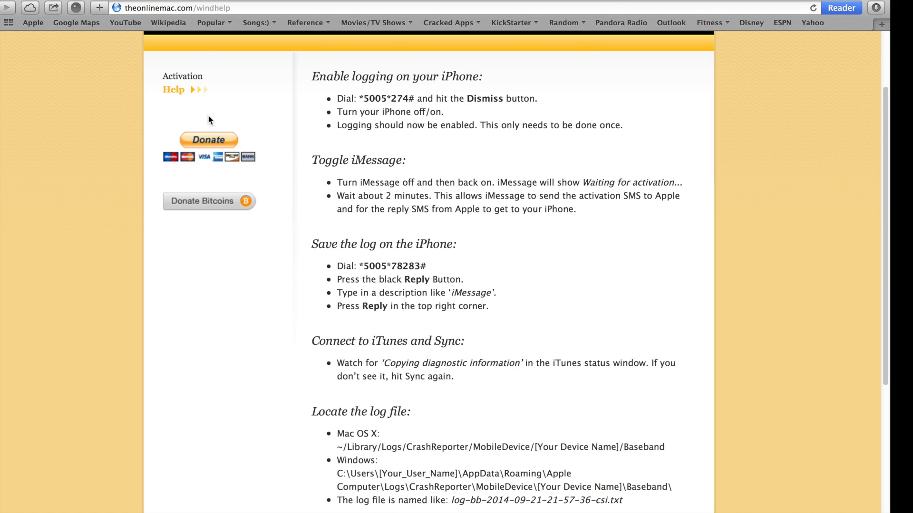
Go to the folder ~/Library/Logs/CrashReporter/MobileDevice/ in Finder, using the Mac OS X path from the help page.
drag(337, 449, 558, 451)
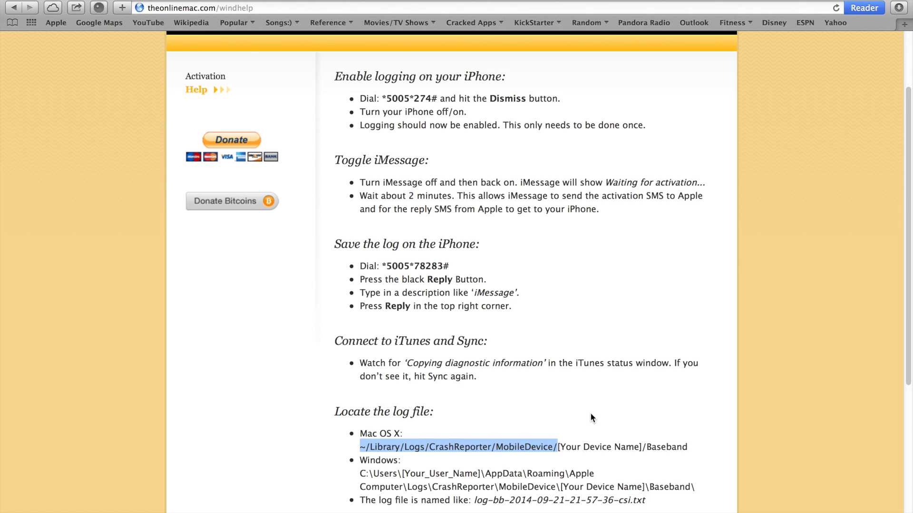
key(ctrl+Right)
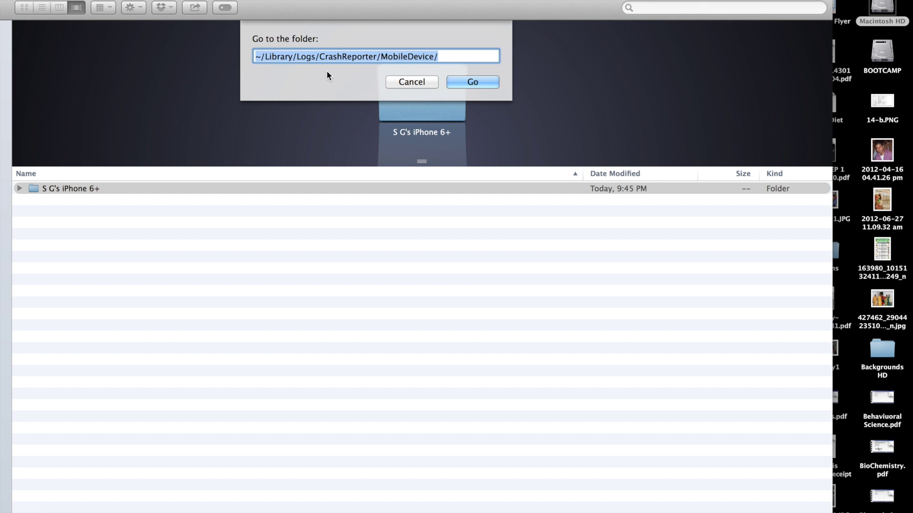
key(ctrl+Left)
click(464, 81)
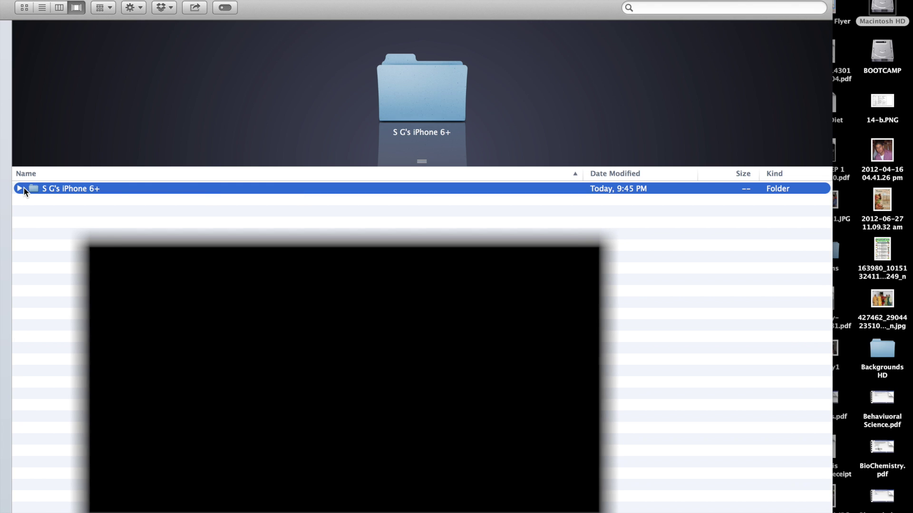
click(19, 188)
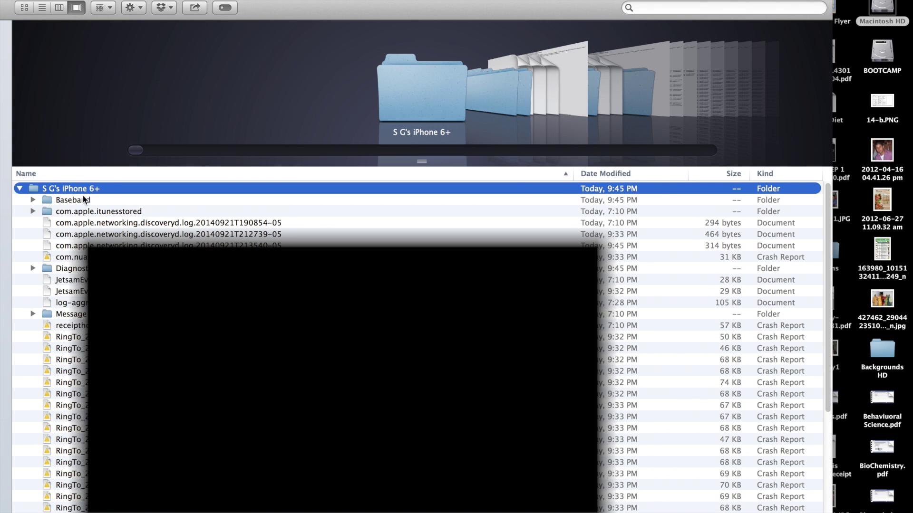
click(32, 200)
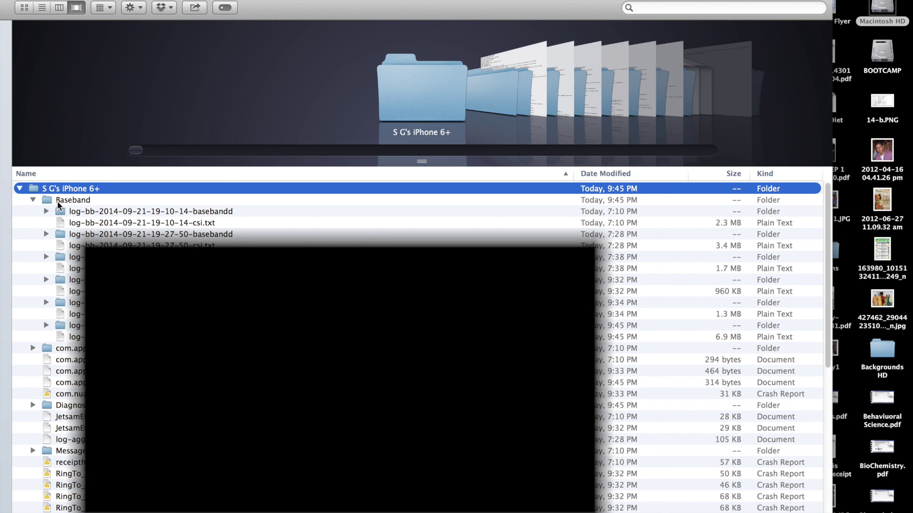
double_click(55, 200)
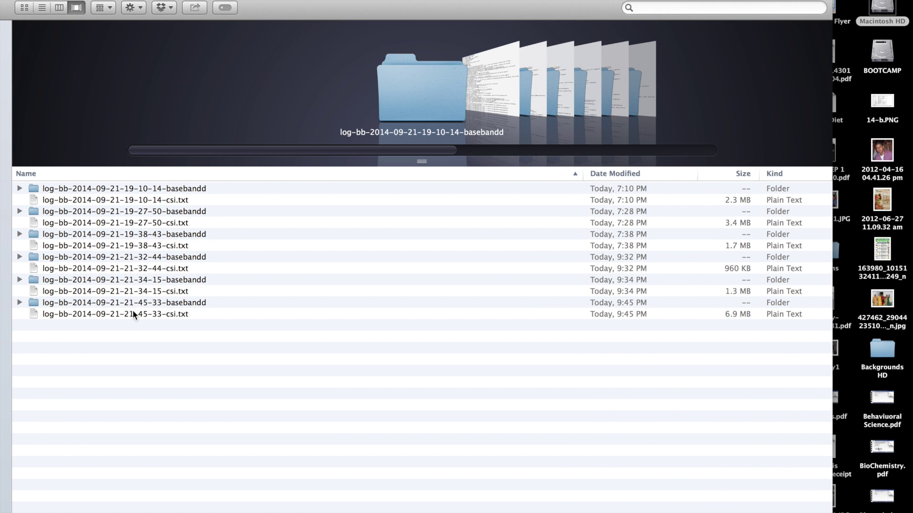
click(131, 314)
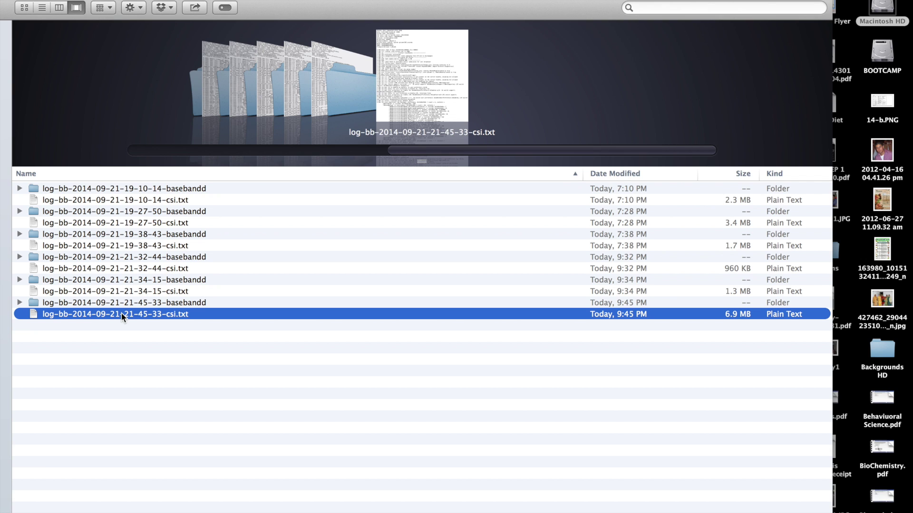
double_click(98, 315)
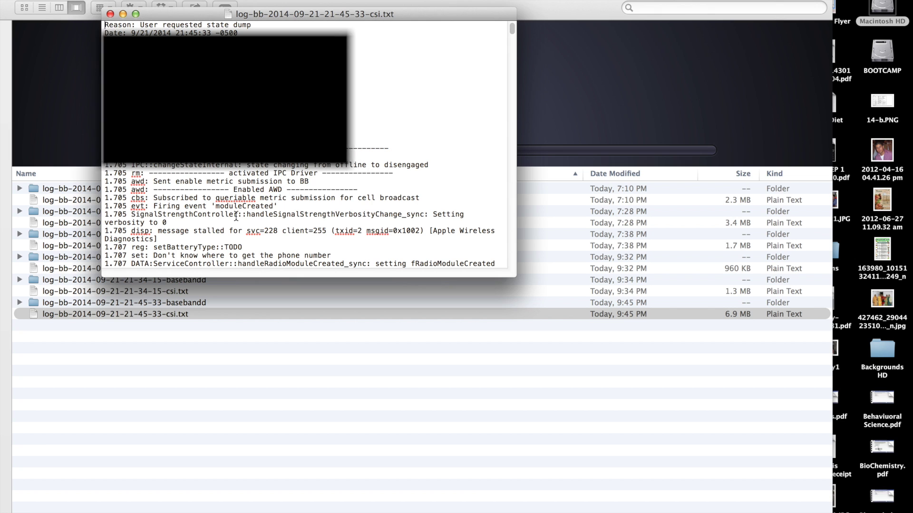
Find "hex str" in the log and copy the GSM SMS Point to Point PDU string that follows it.
key(super+f)
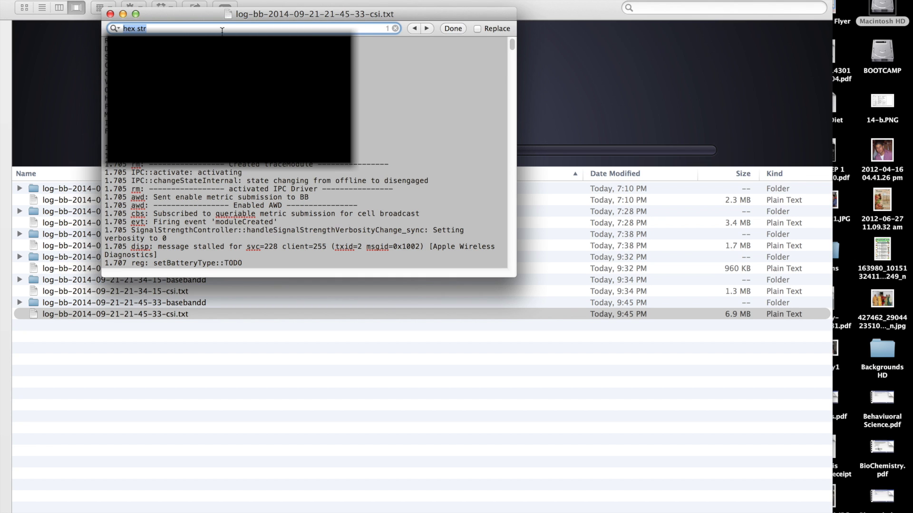
key(Return)
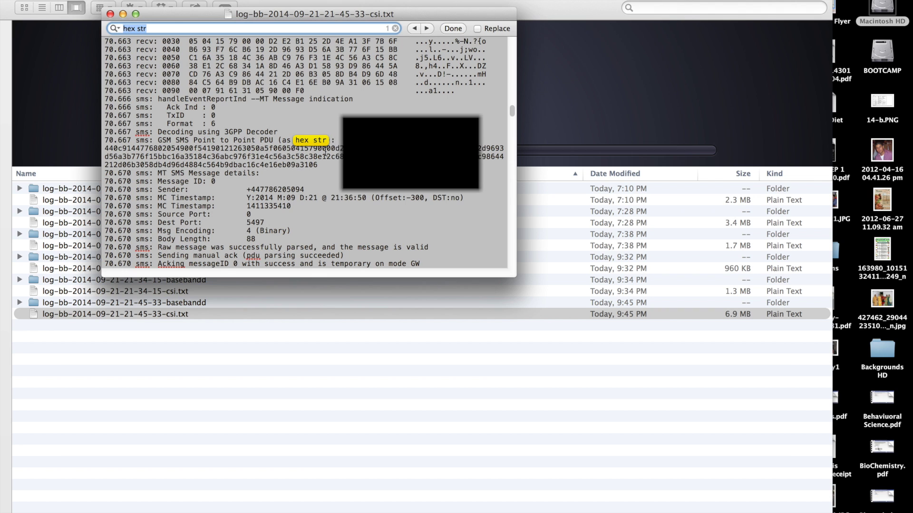
drag(322, 165, 96, 153)
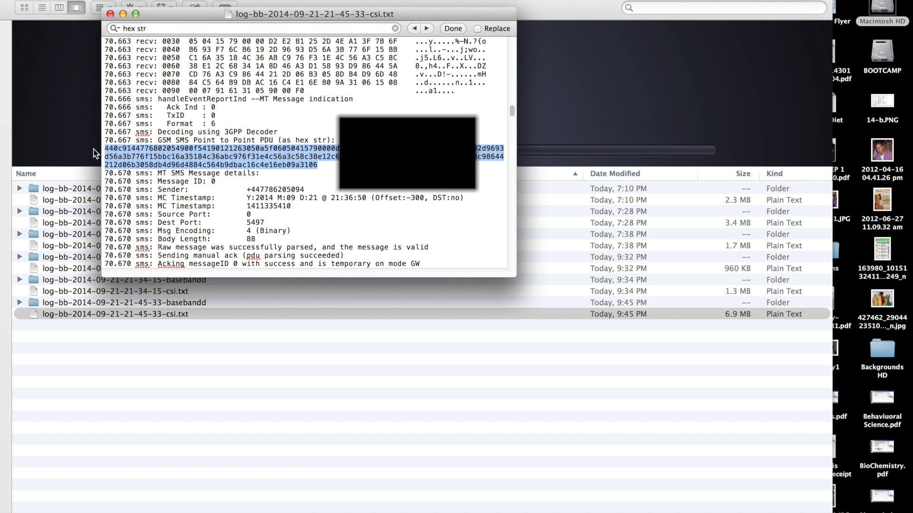
Return to the help page in Safari and review how to locate the required string in the log file.
key(ctrl+Left)
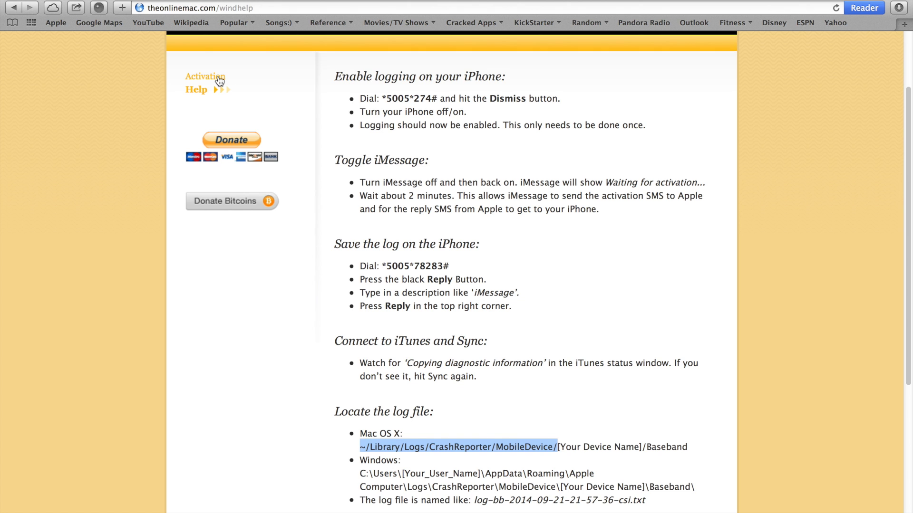
scroll(310, 212, down, 5)
scroll(310, 212, up, 3)
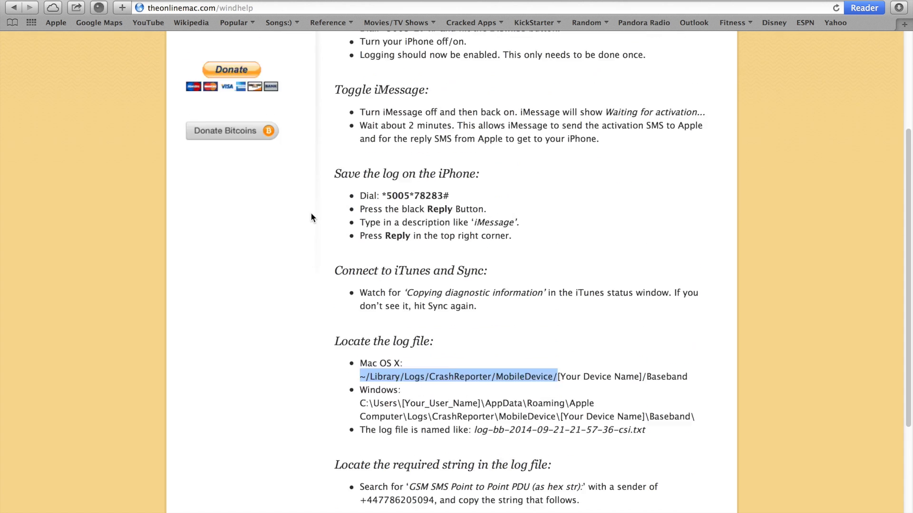
scroll(312, 218, down, 5)
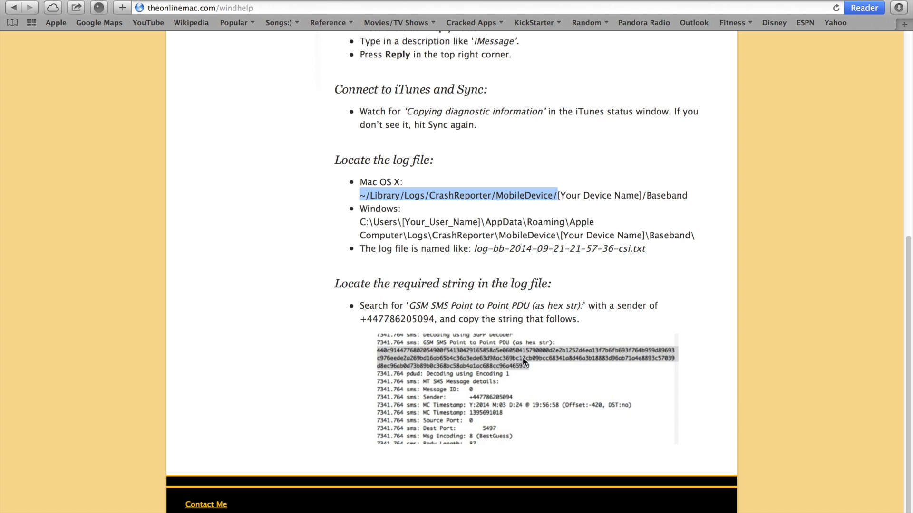
scroll(320, 309, up, 8)
scroll(321, 309, up, 2)
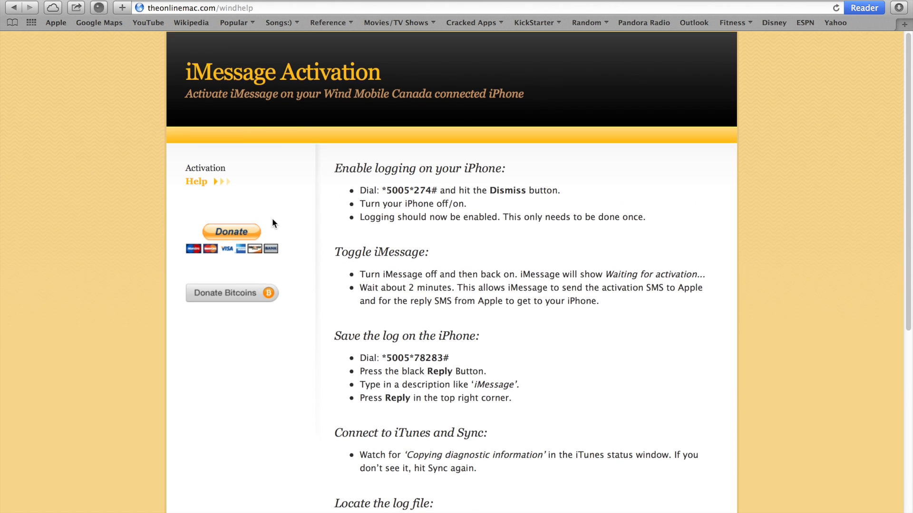
Try pasting the copied PDU hex string into the Activation page's GSM SMS Point to Point PDU field, and clear it again.
click(205, 170)
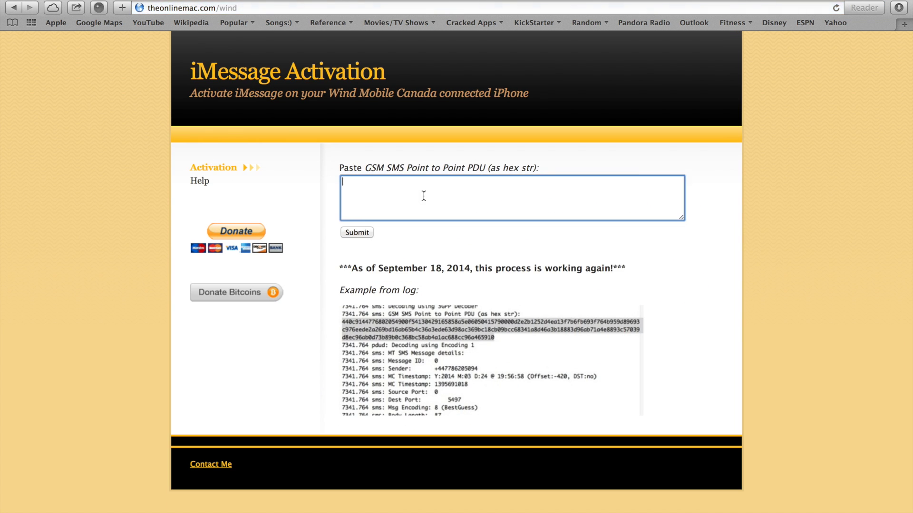
key(super+v)
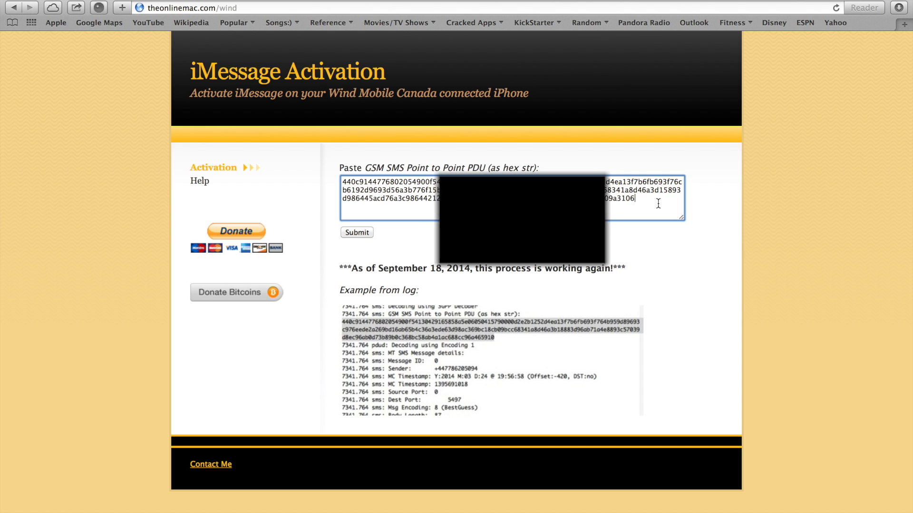
drag(658, 204, 342, 180)
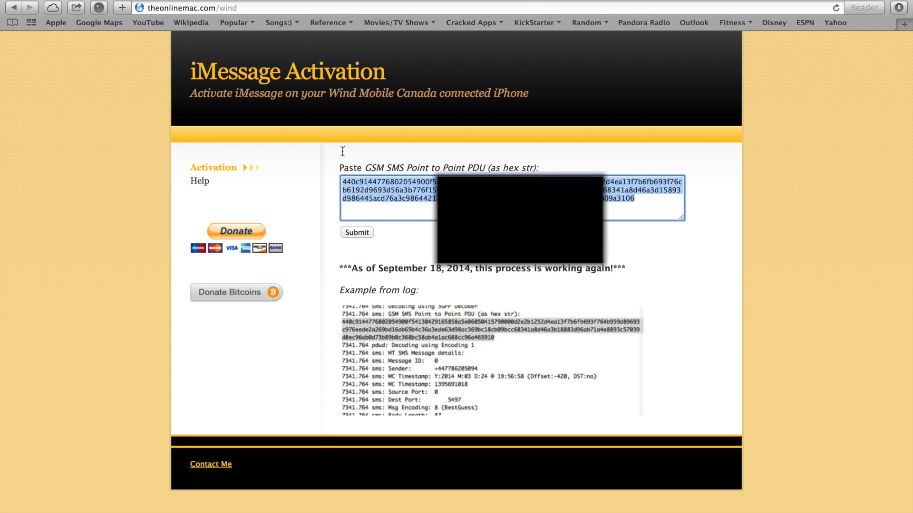
key(BackSpace)
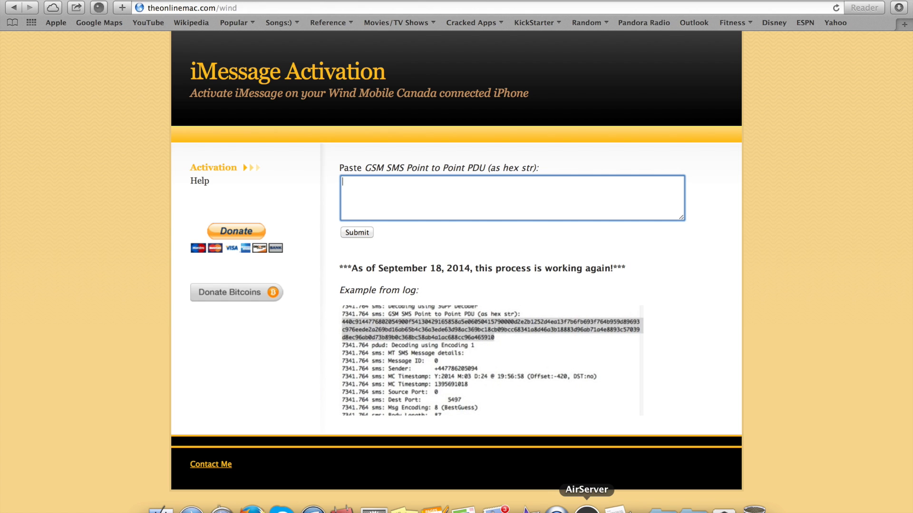
Show the mirrored iPhone screen in AirServer and reopen the Help page to review its instructions beside it.
click(586, 509)
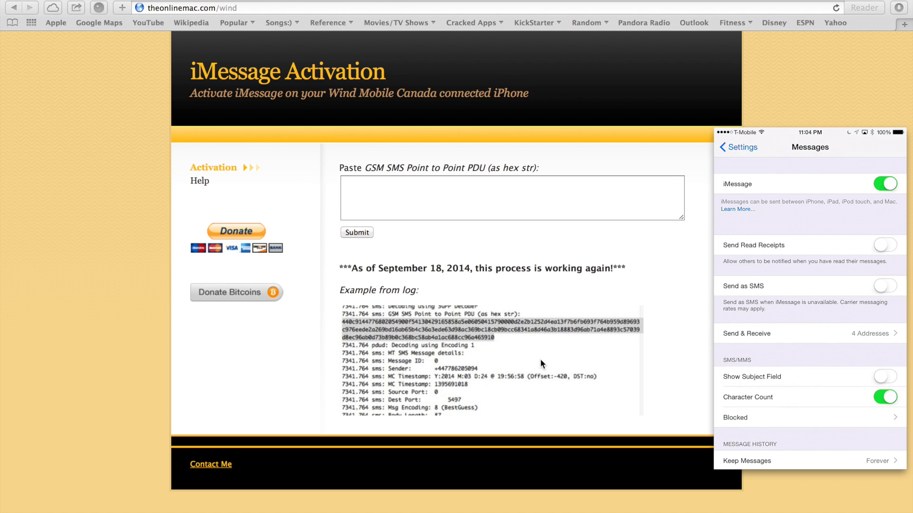
click(198, 183)
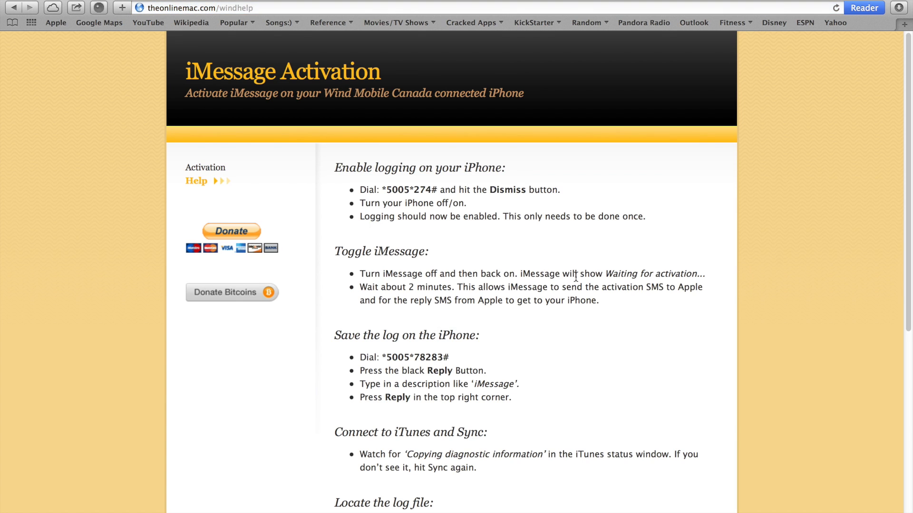
scroll(575, 276, down, 1)
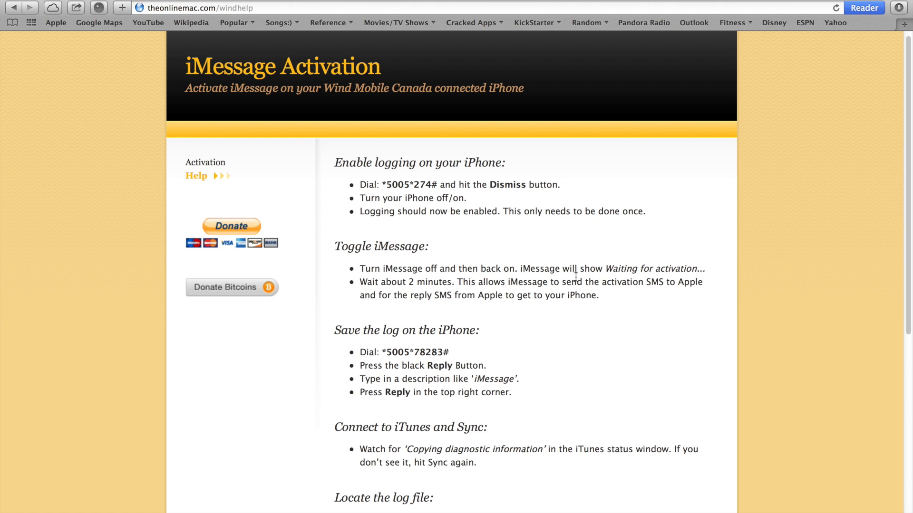
click(586, 510)
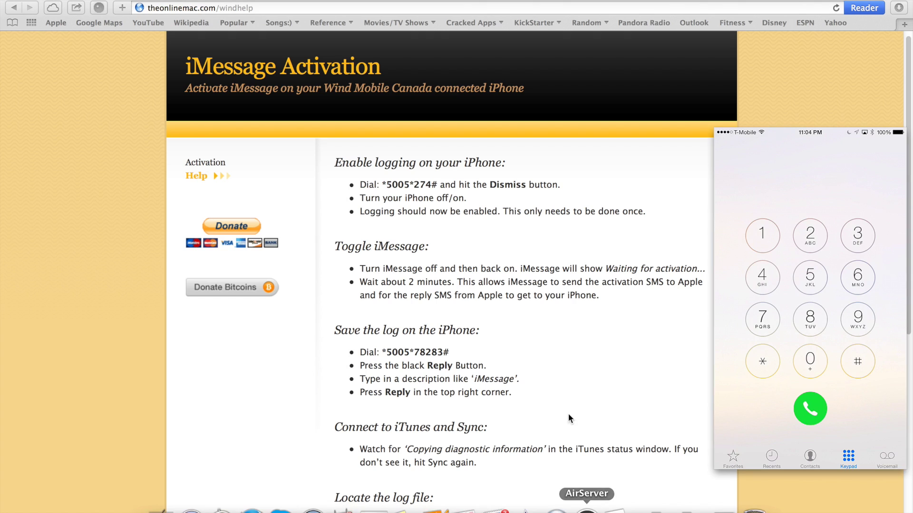